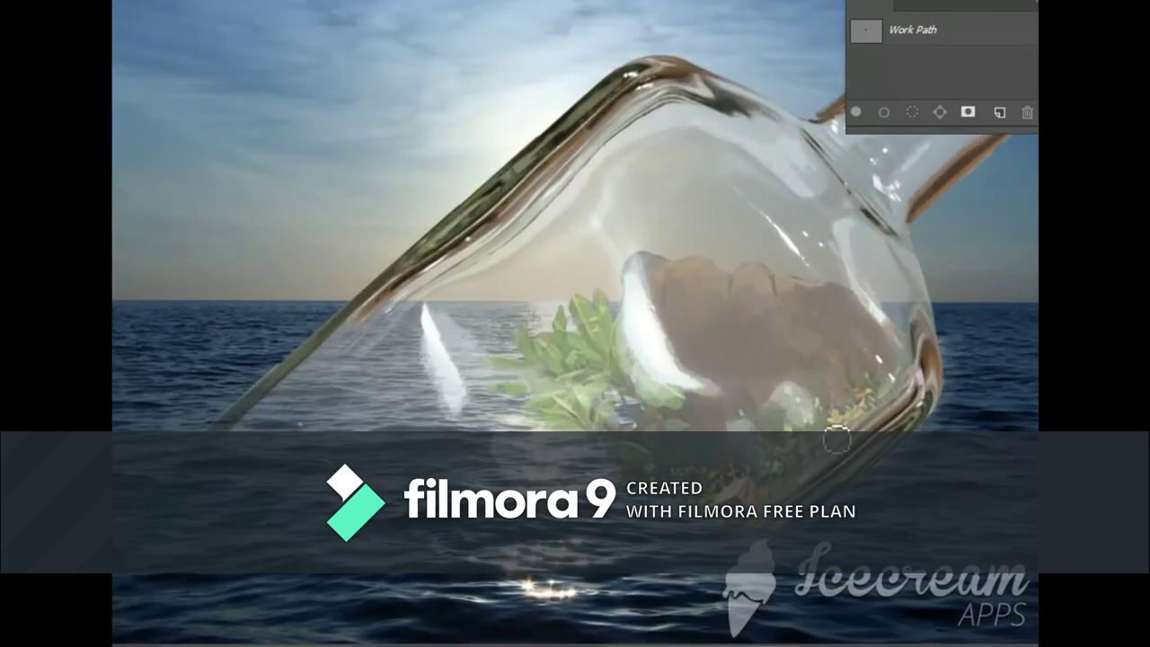
Step: Select the plant and rocks inside the bottle and copy them onto a new layer
drag(837, 439, 802, 422)
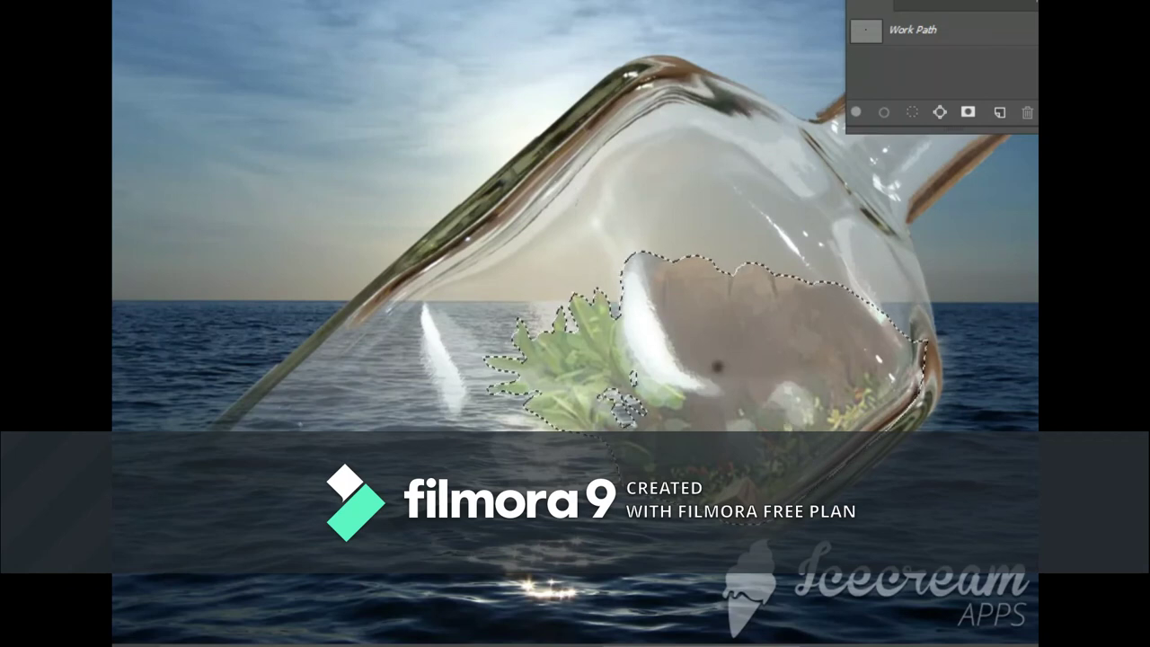
key(ctrl+j)
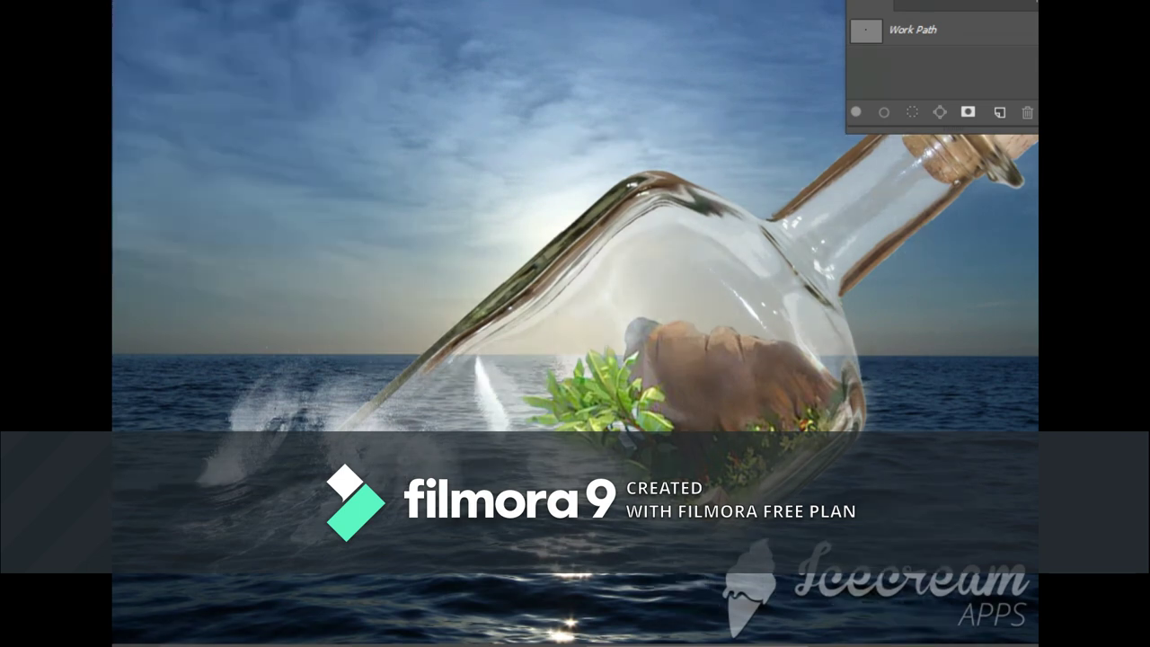
Step: Distort the painted wave splash to wrap around the bottle base
key(Return)
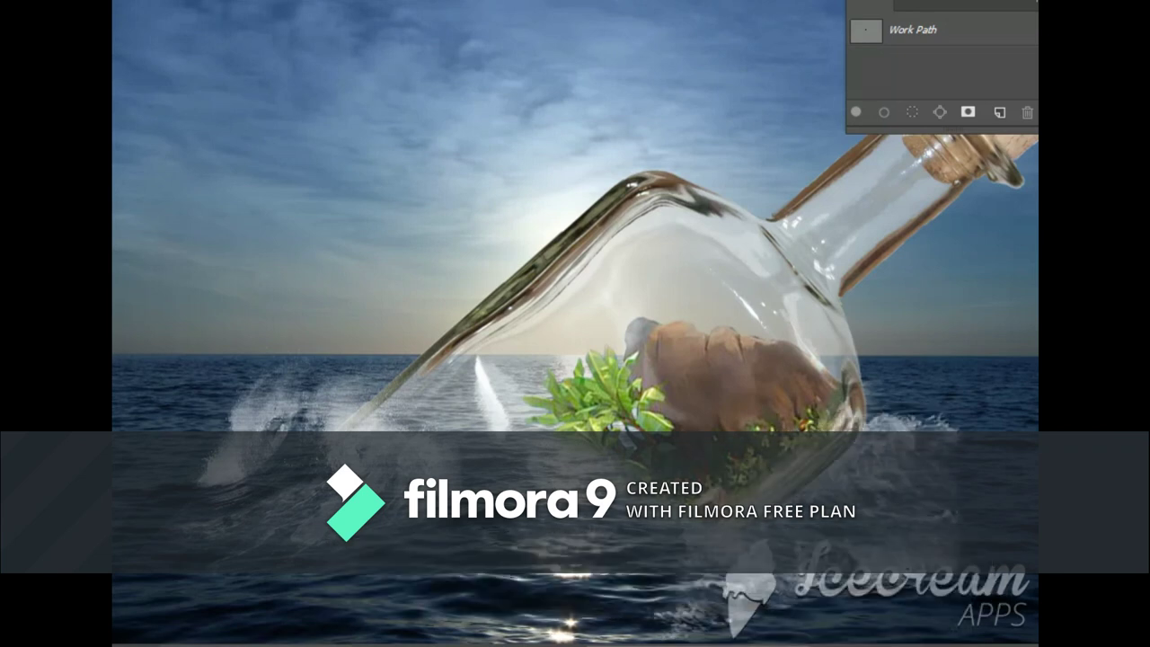
key(ctrl+t)
drag(212, 427, 341, 413)
drag(837, 635, 709, 609)
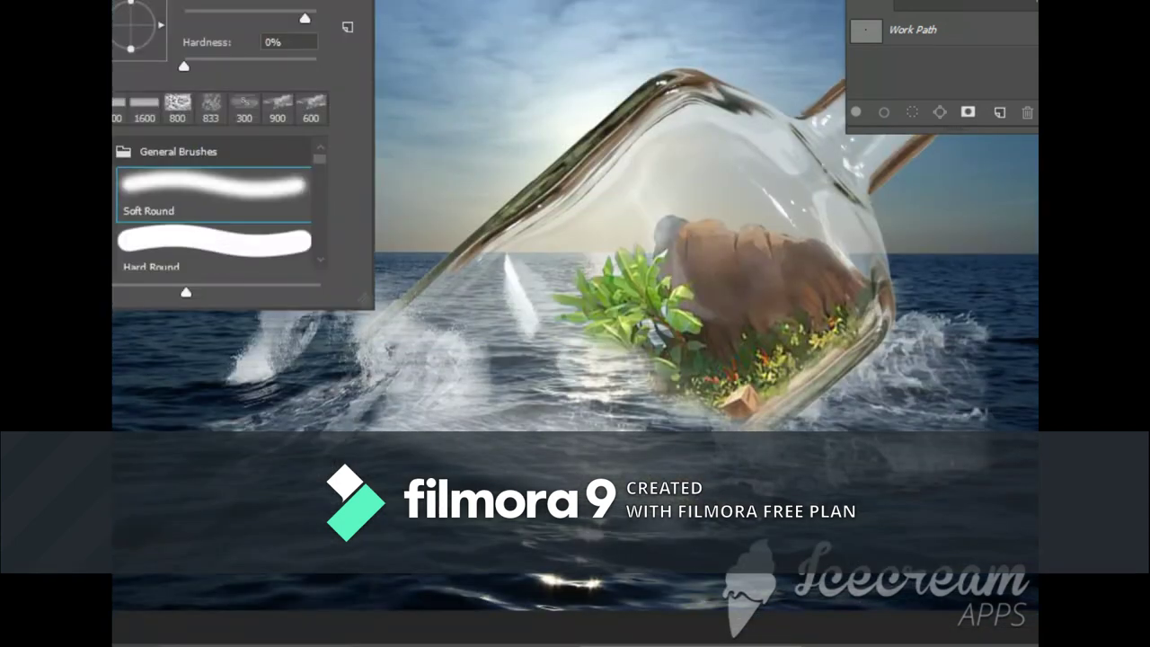
Step: Choose another splash brush for painting more waves
double_click(141, 180)
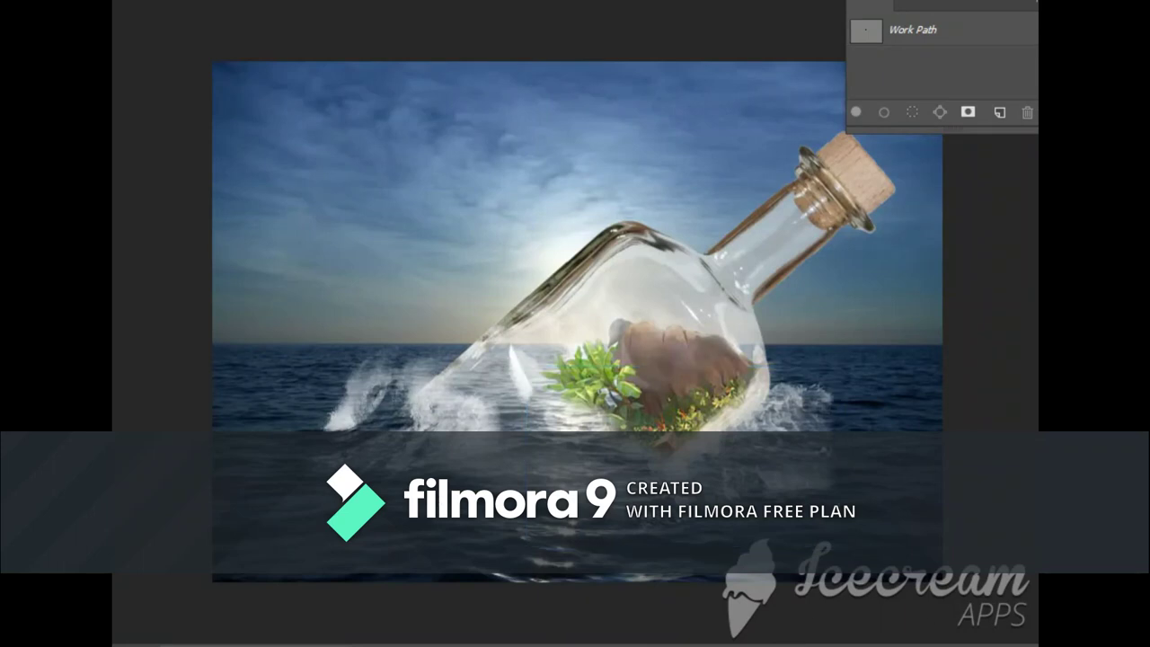
right_click(324, 72)
key(Escape)
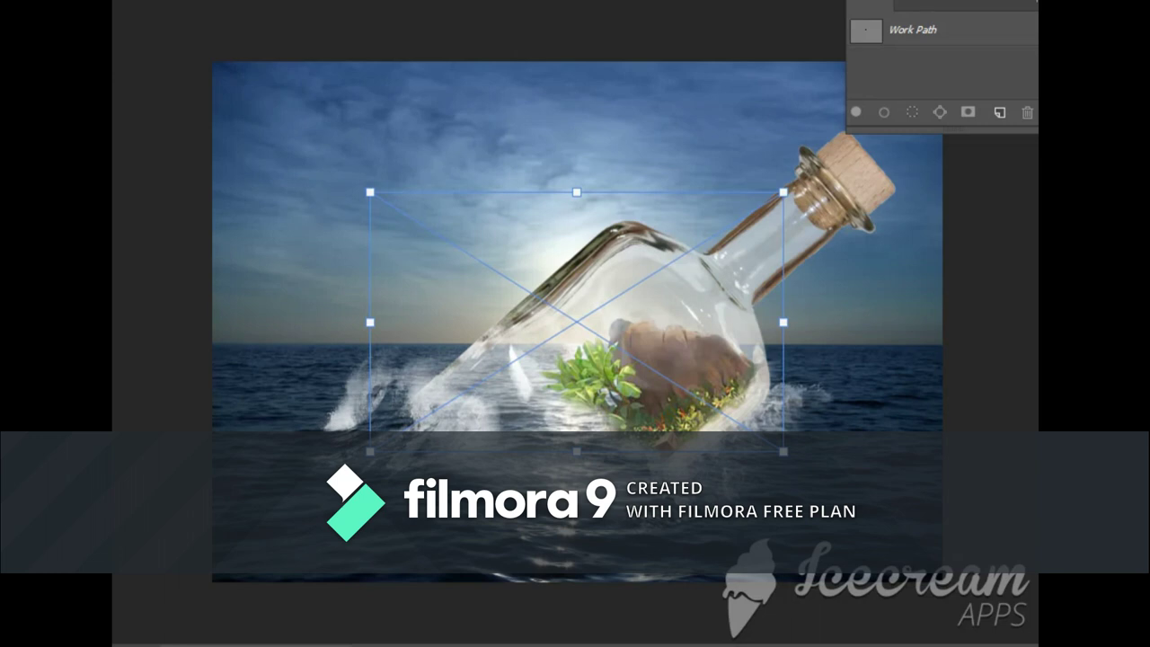
Step: Scale up the placed fish image and mask out its submerged tail and fins
drag(784, 191, 838, 168)
key(Return)
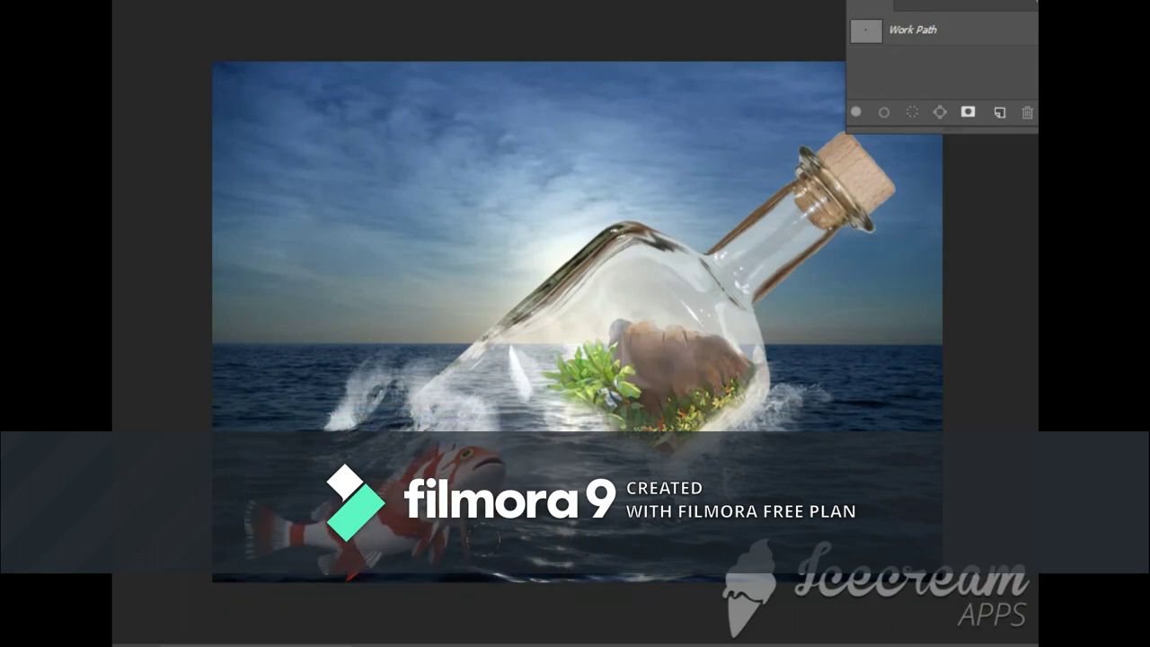
drag(373, 539, 262, 557)
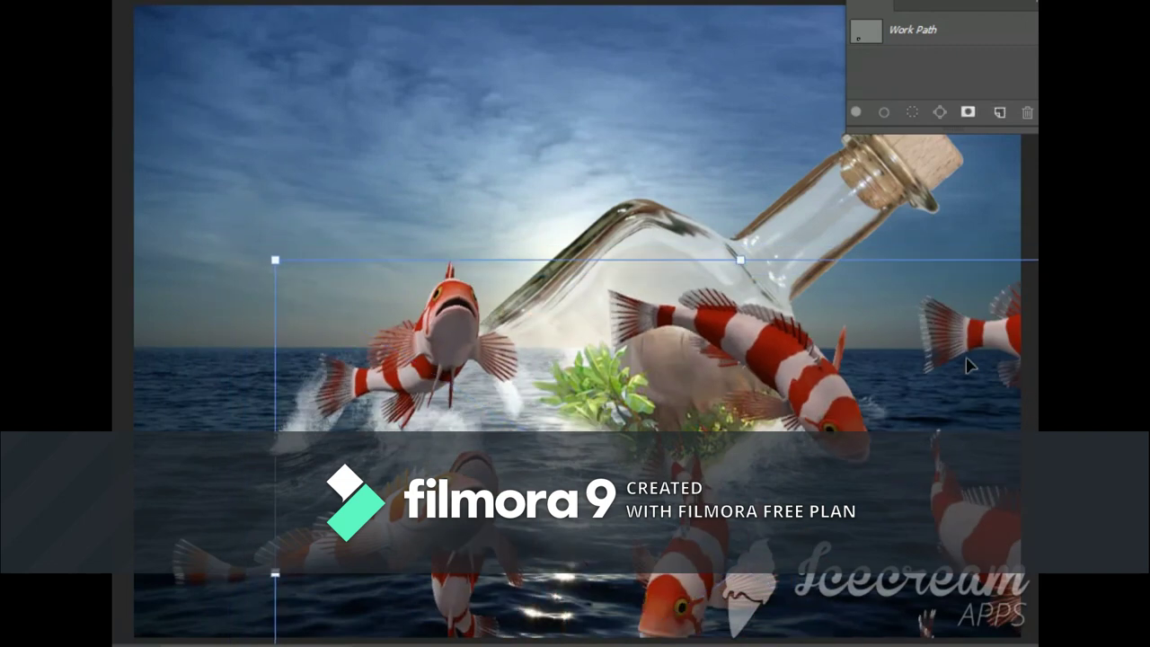
Step: Move the fish left of the bottle and blend its lower body into the water
mouse_move(759, 491)
mouse_down()
mouse_move(329, 382)
mouse_move(430, 458)
mouse_up()
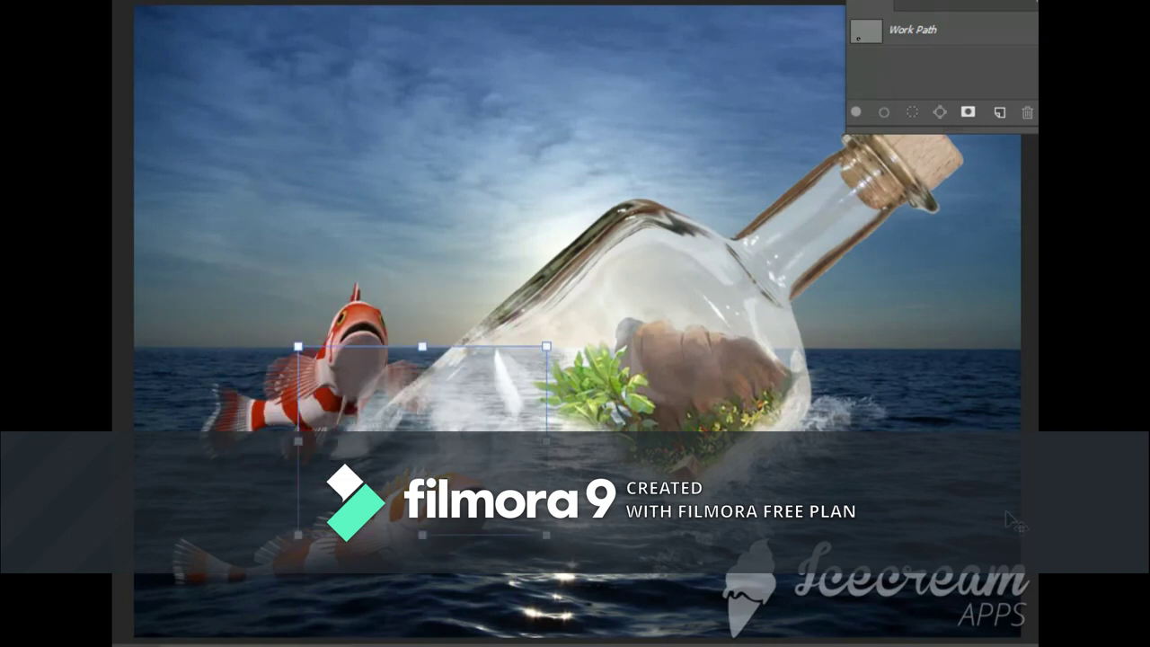
drag(352, 353, 368, 413)
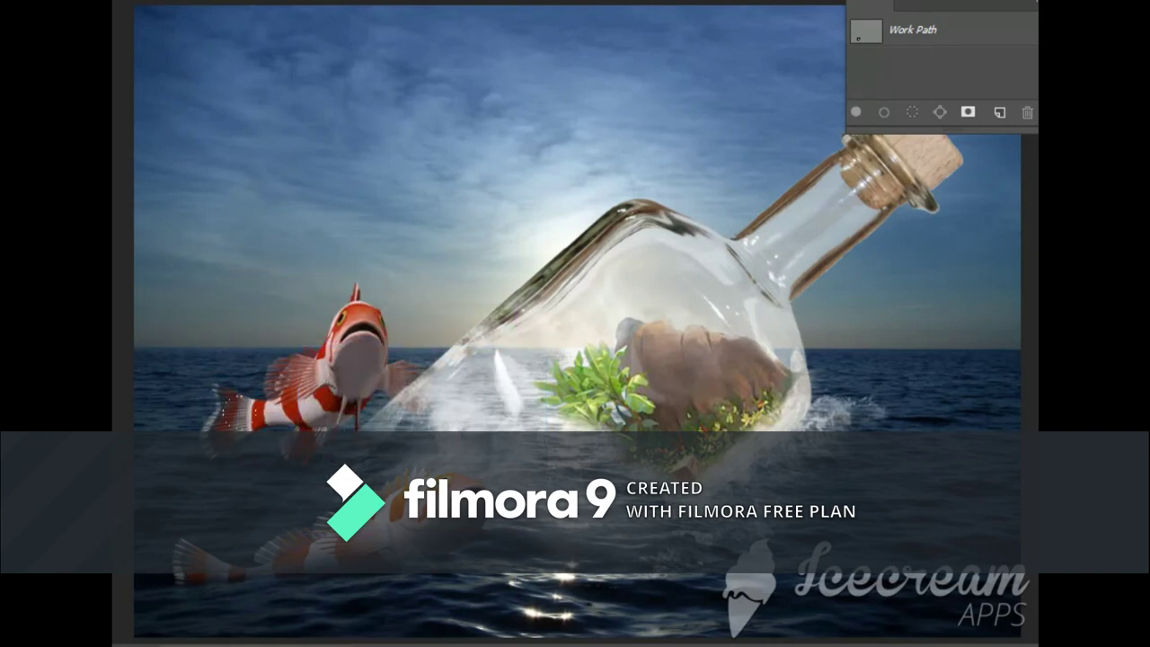
drag(356, 345, 340, 352)
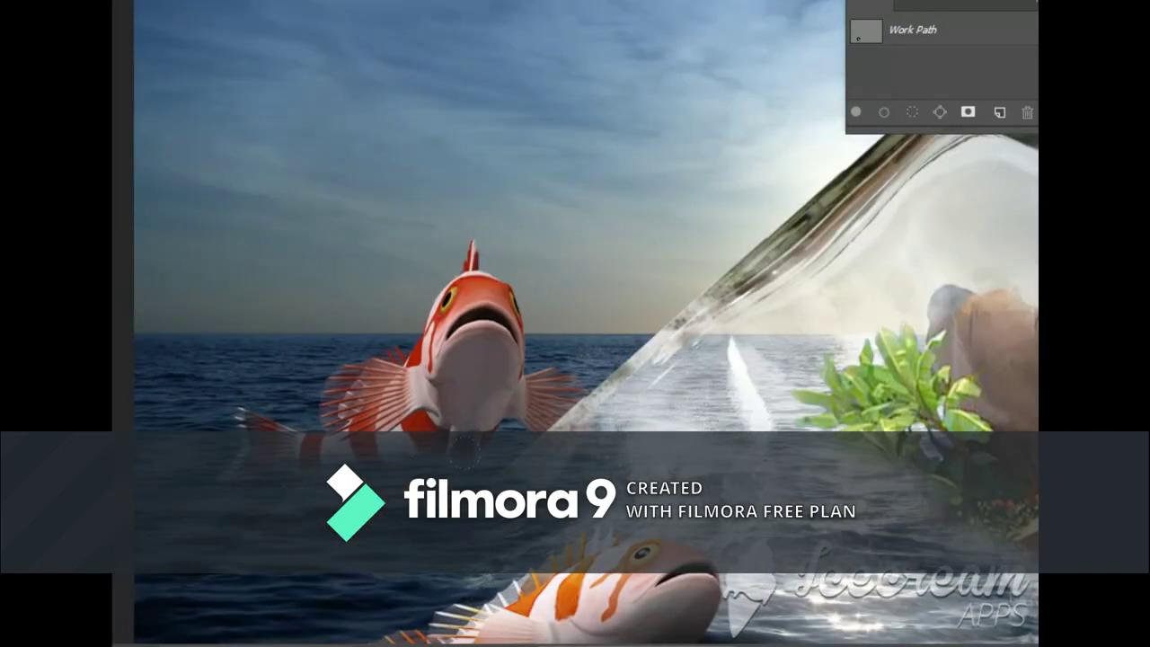
Step: Shade the fish with Exposure layers at -2.28 and +3.89, darkening its lower body and mouth
mouse_move(904, 244)
mouse_down()
mouse_move(826, 243)
mouse_move(865, 243)
mouse_up()
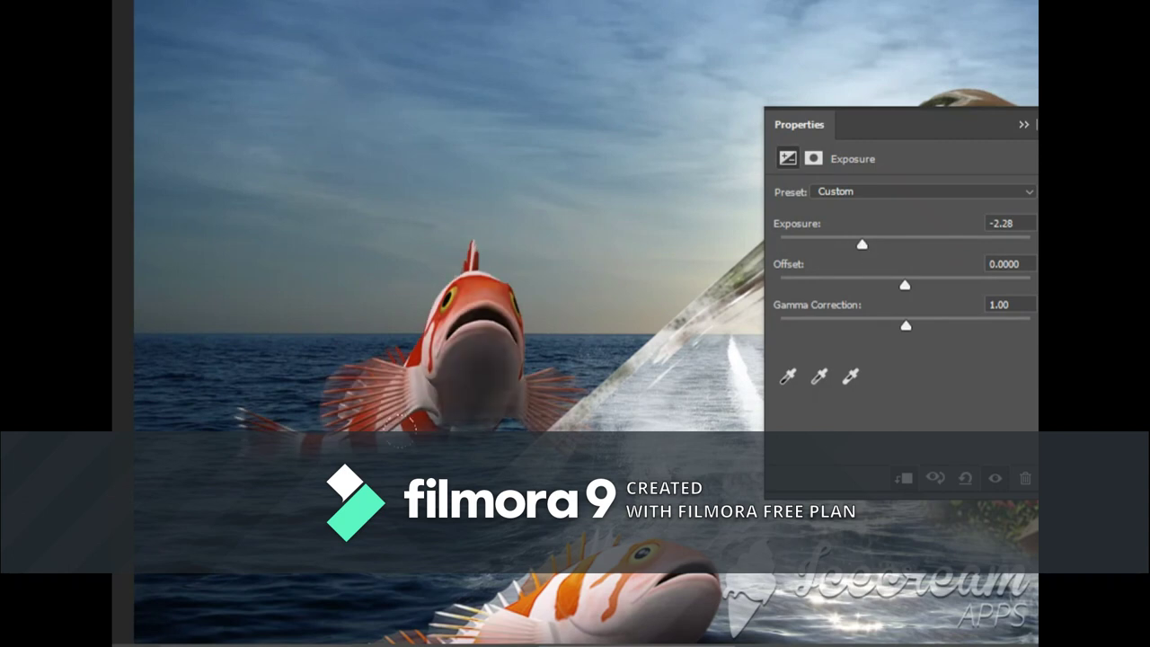
drag(495, 417, 484, 398)
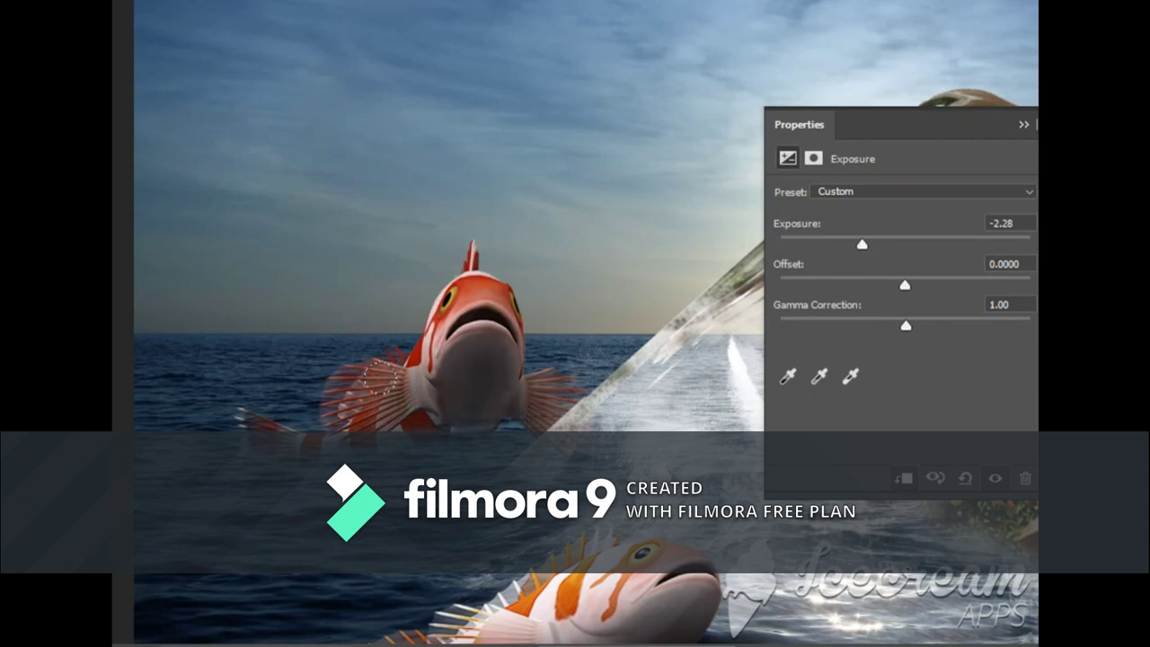
drag(454, 349, 450, 337)
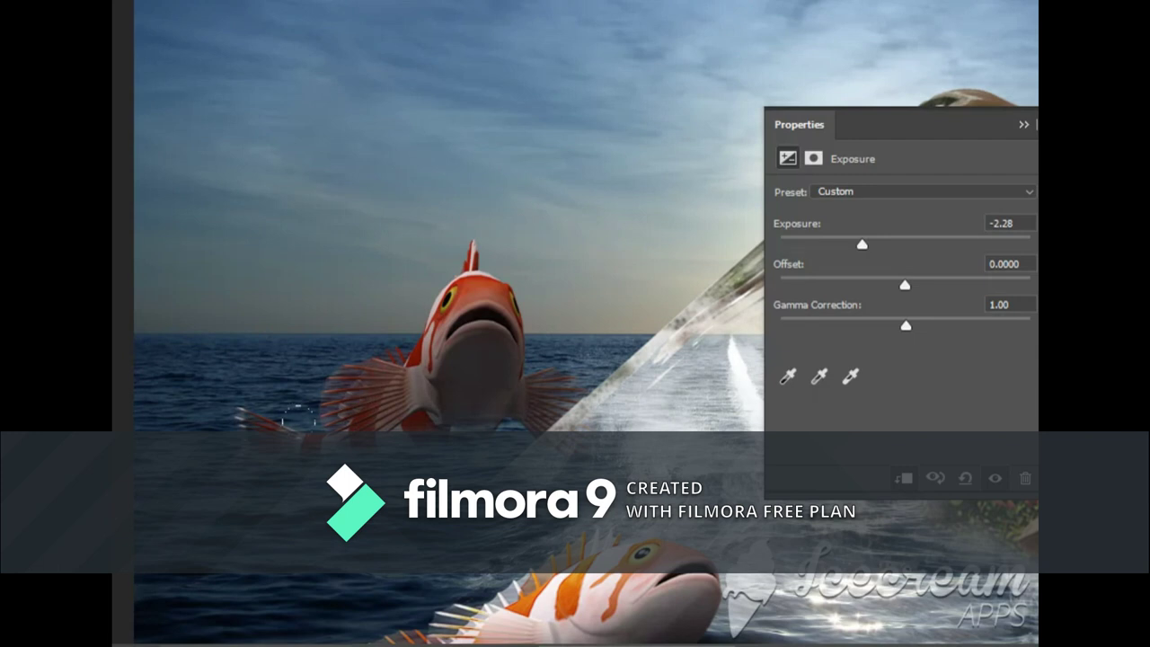
drag(904, 244, 977, 244)
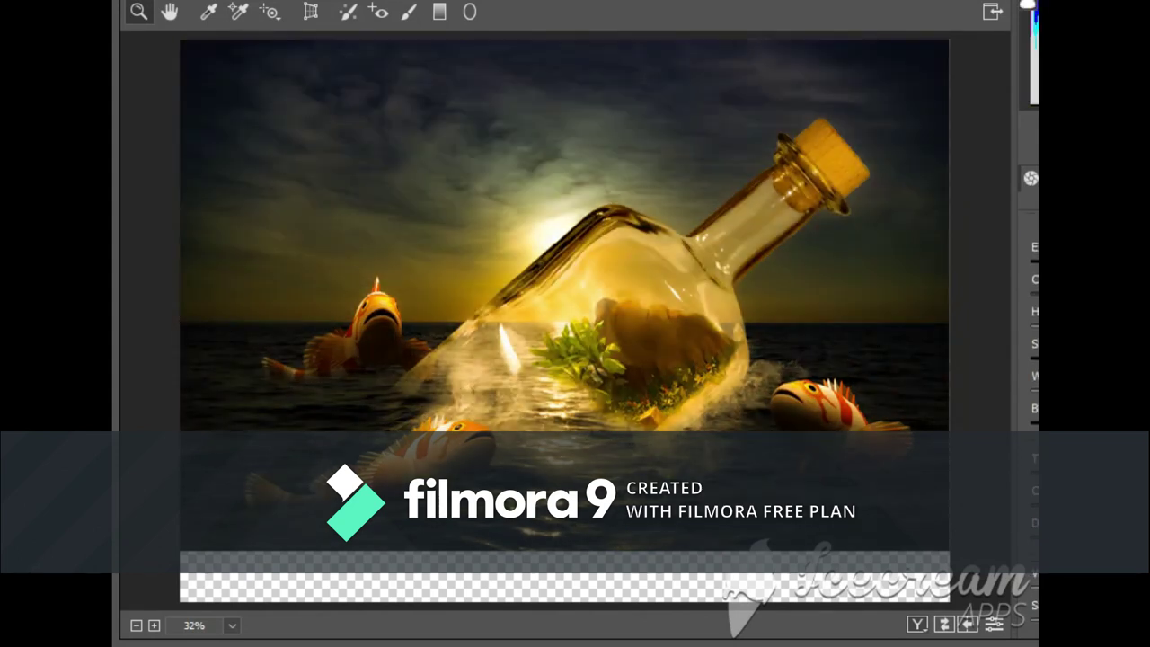
Step: Lower the Camera Raw saturation slightly to judge the warm grade's colour intensity
drag(1038, 583, 1031, 579)
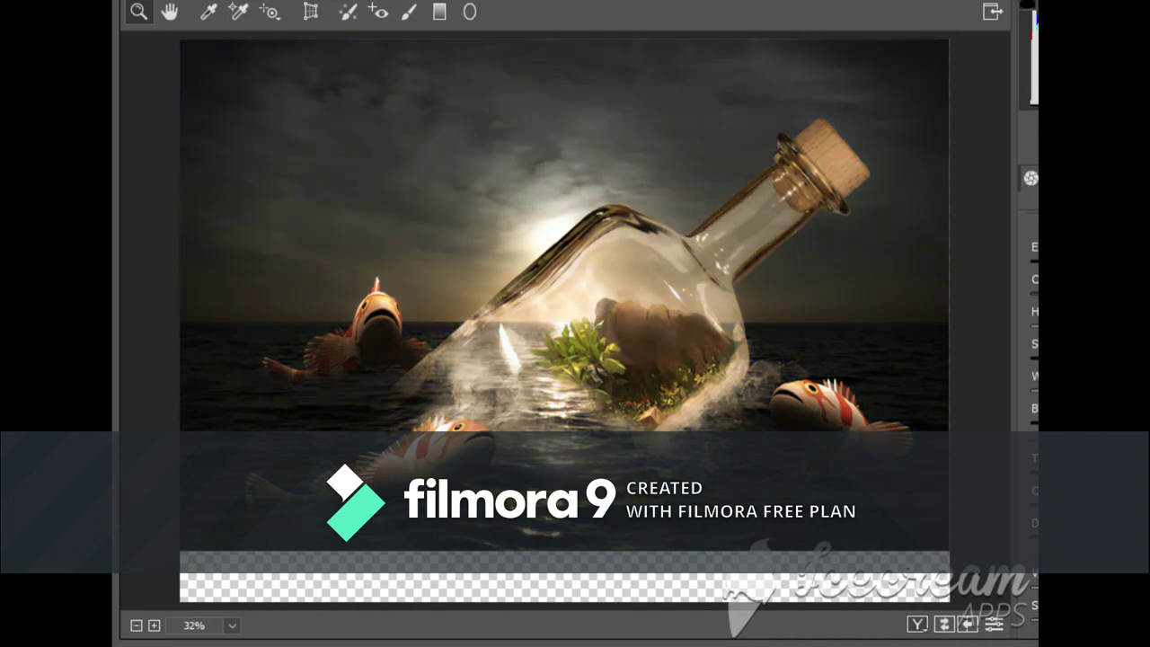